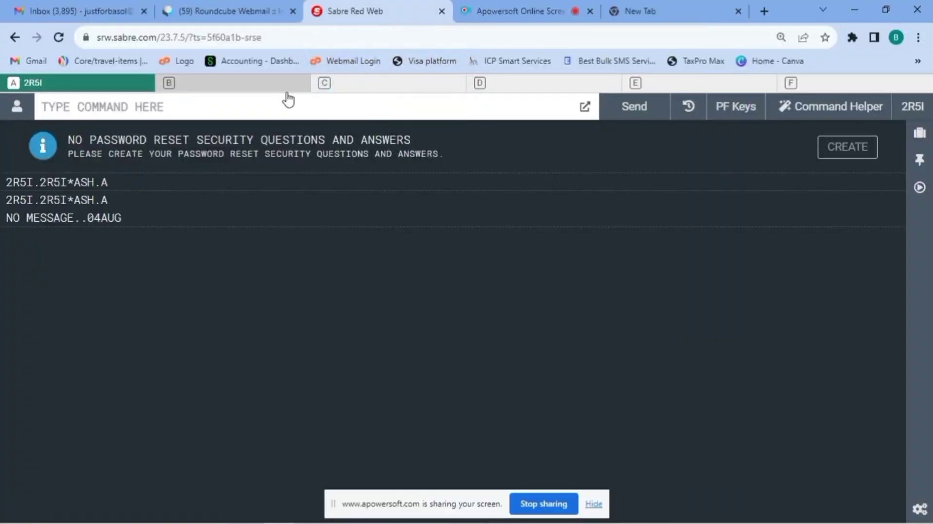
# Request Ethiopian Airlines availability from ABV to CDG for 25 September (125SEPABVCDG¥ET).
pyautogui.write('12')
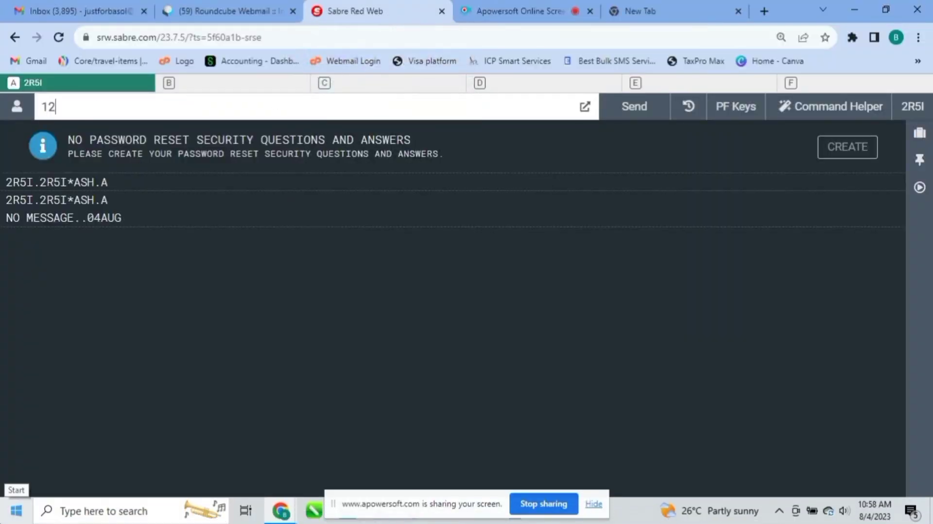
pyautogui.write('5SEP')
pyautogui.write('ABV')
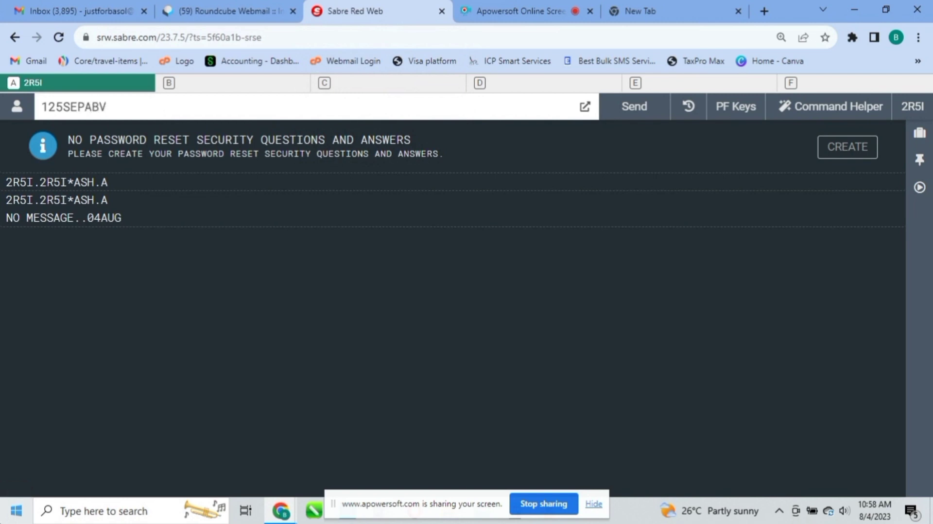
pyautogui.write('CDG')
pyautogui.write('¥')
pyautogui.write('ET')
pyautogui.press('Return')
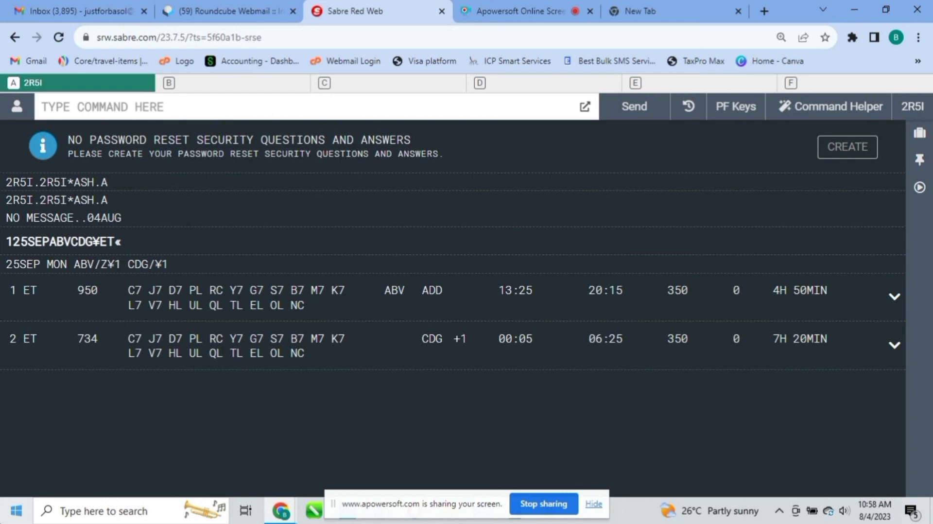
# Sell one B-class seat on lines 1 and 2, ET 950 and ET 734, with 01B1B2.
pyautogui.write('0')
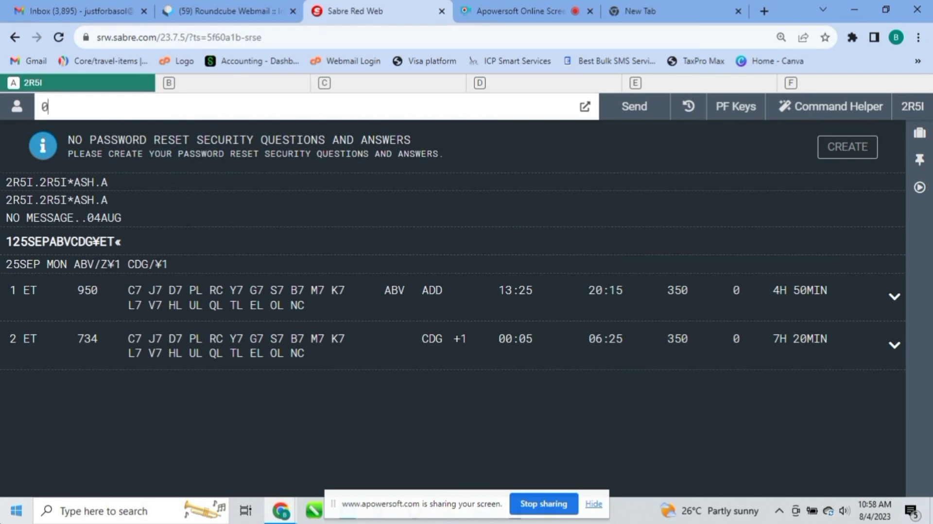
pyautogui.write('1')
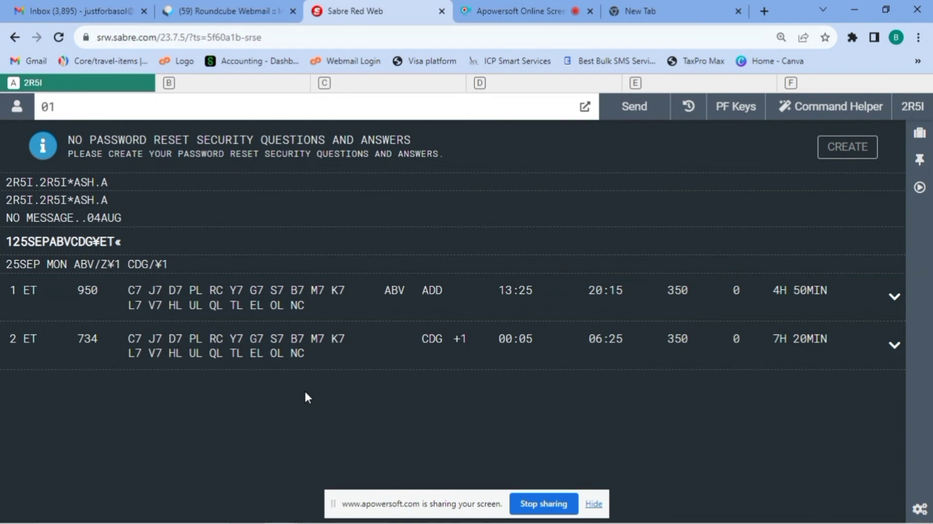
pyautogui.write('B')
pyautogui.write('1B2')
pyautogui.press('Return')
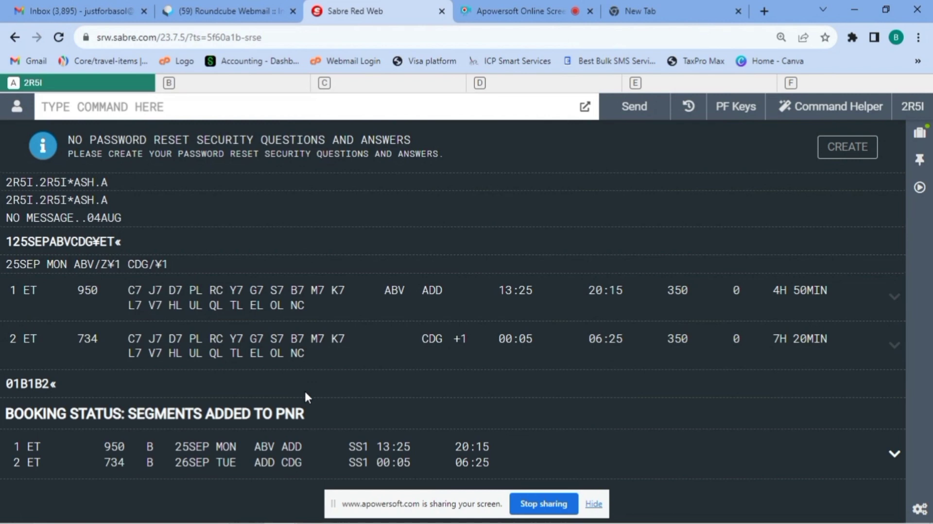
# Request Ethiopian return availability CDG to ABV for 25 October and hide the screen-sharing banner.
pyautogui.write('1')
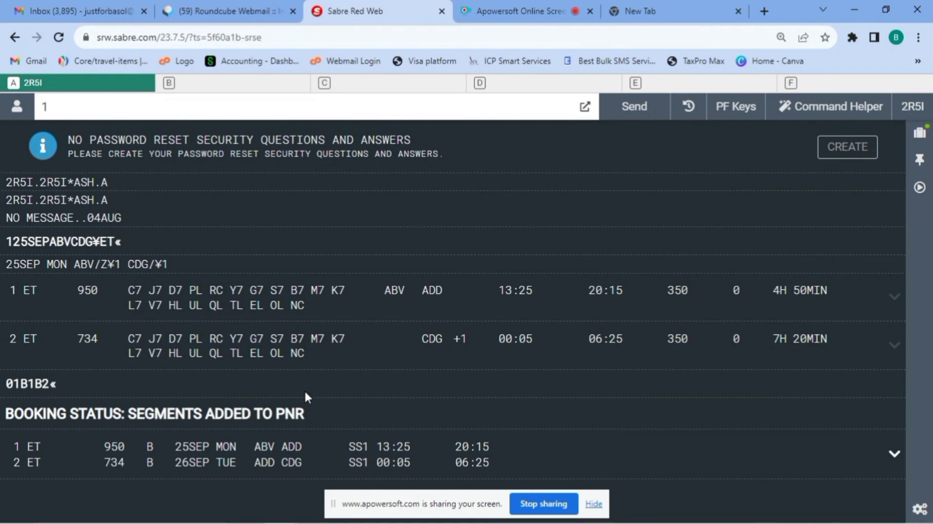
pyautogui.write('25')
pyautogui.write('OC')
pyautogui.write('TC')
pyautogui.write('DGAB')
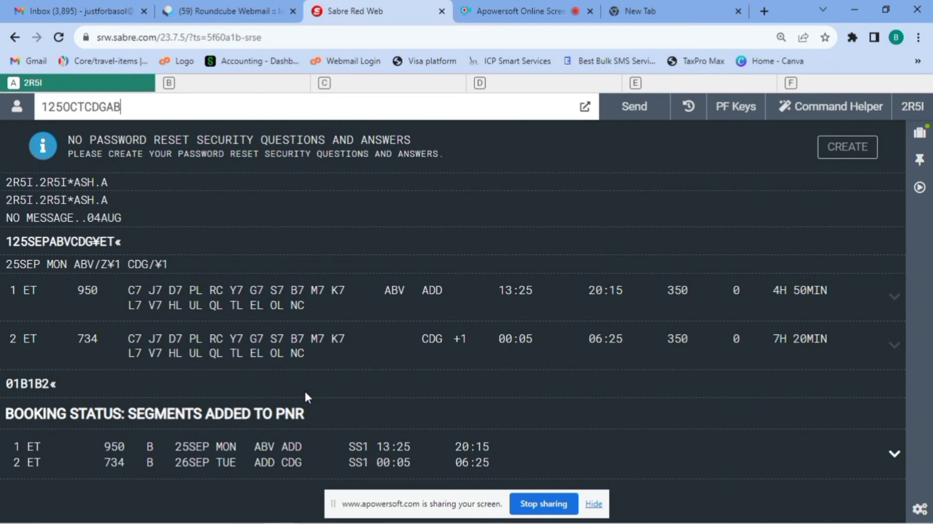
pyautogui.write('V¥')
pyautogui.write('ET')
pyautogui.press('Return')
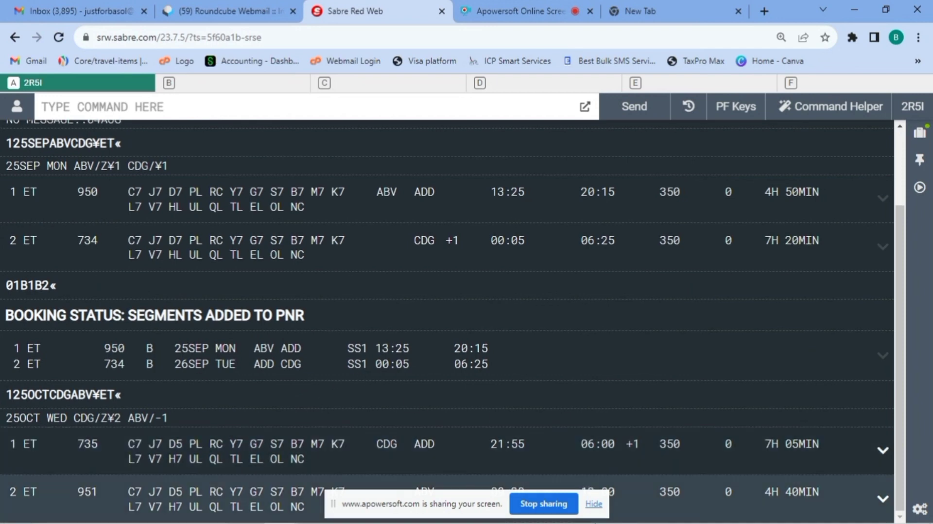
pyautogui.click(593, 504)
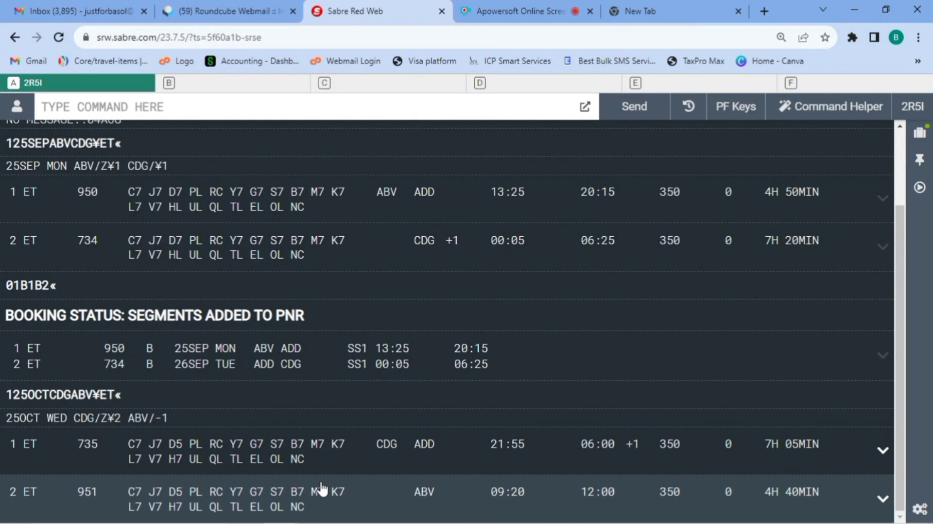
# Sell one B-class seat on return flights ET 735 and ET 951 with 01B1B2.
pyautogui.write('01')
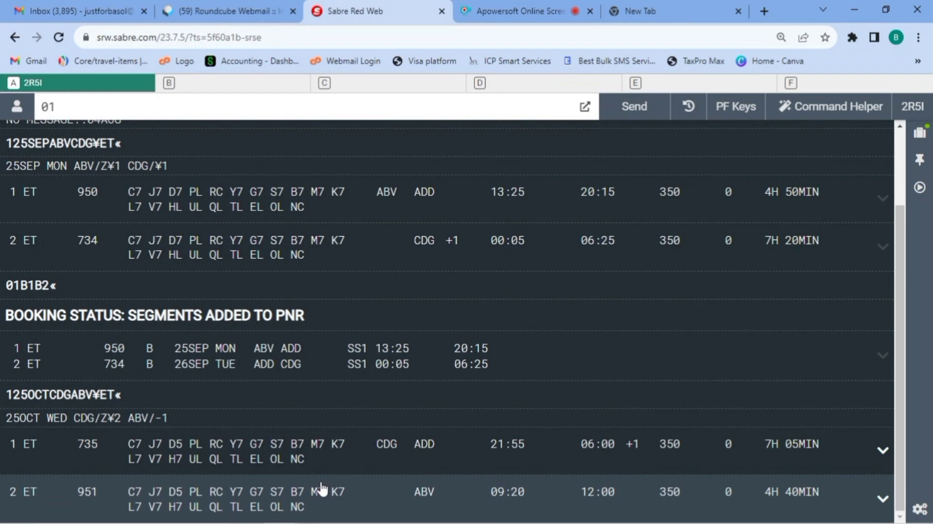
pyautogui.write('B')
pyautogui.write('1B2')
pyautogui.press('Return')
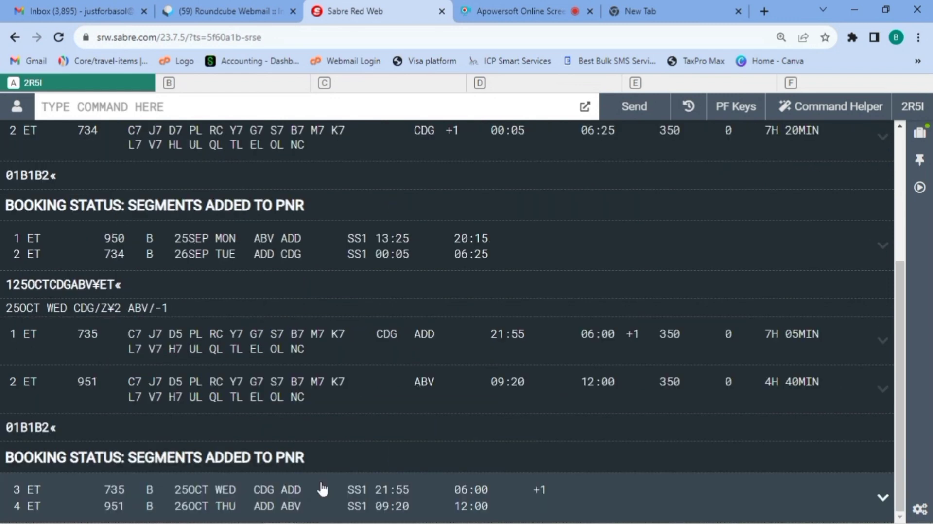
# Display the PNR with *A and price it at the lowest fare with WPNCB, totalling NGN896,743.
pyautogui.write('*A')
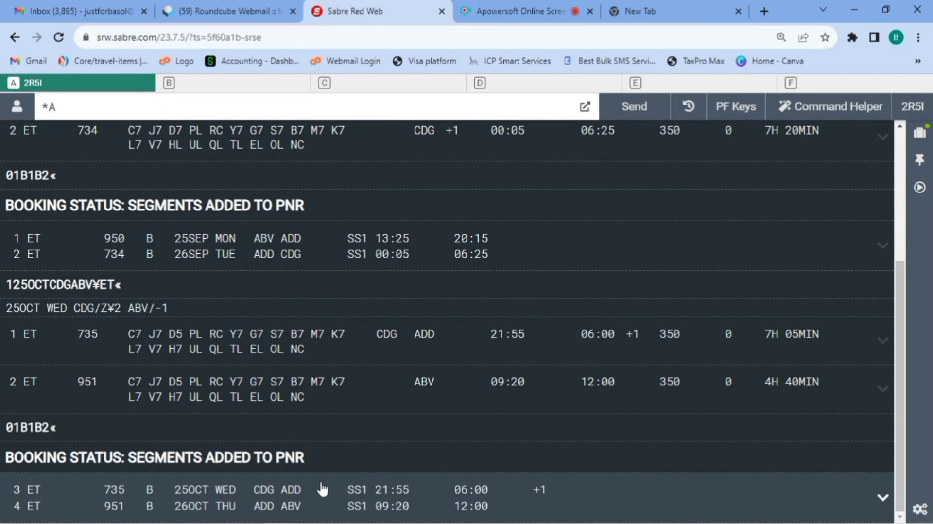
pyautogui.press('Return')
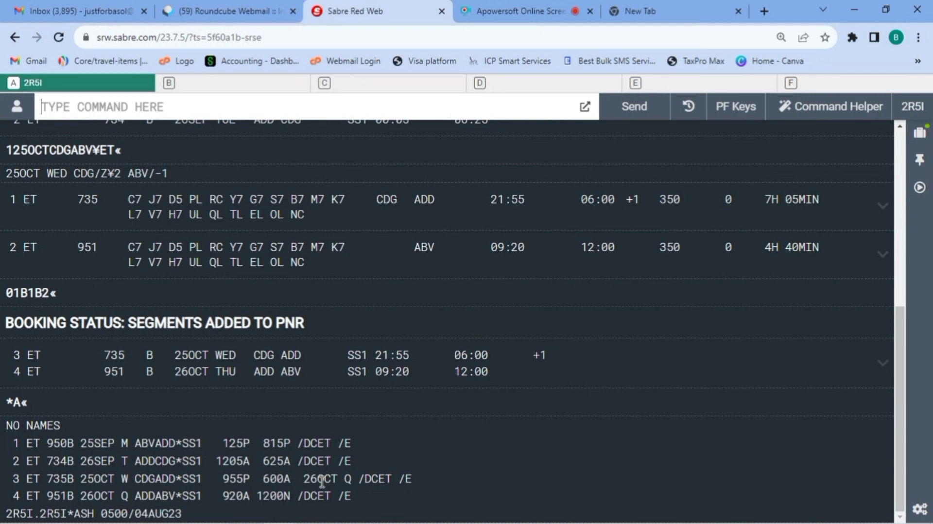
pyautogui.write('W')
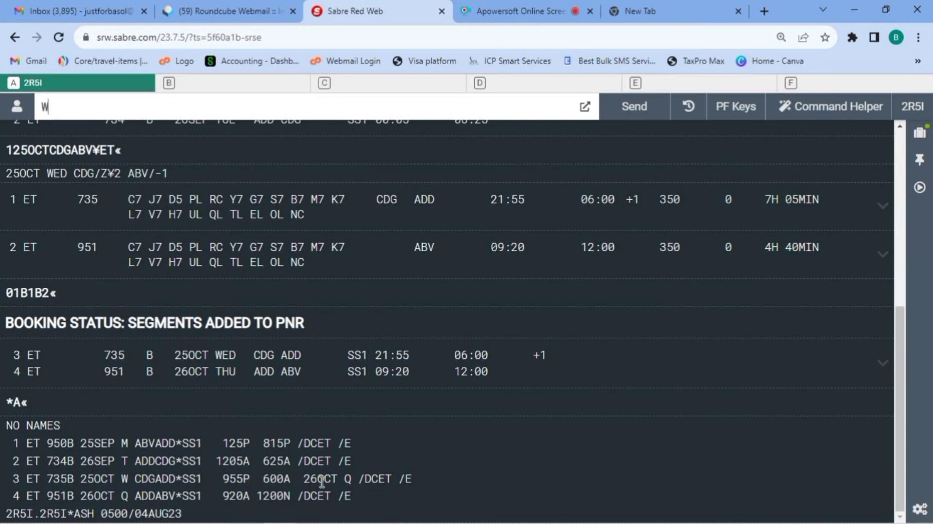
pyautogui.write('PNCB')
pyautogui.press('Return')
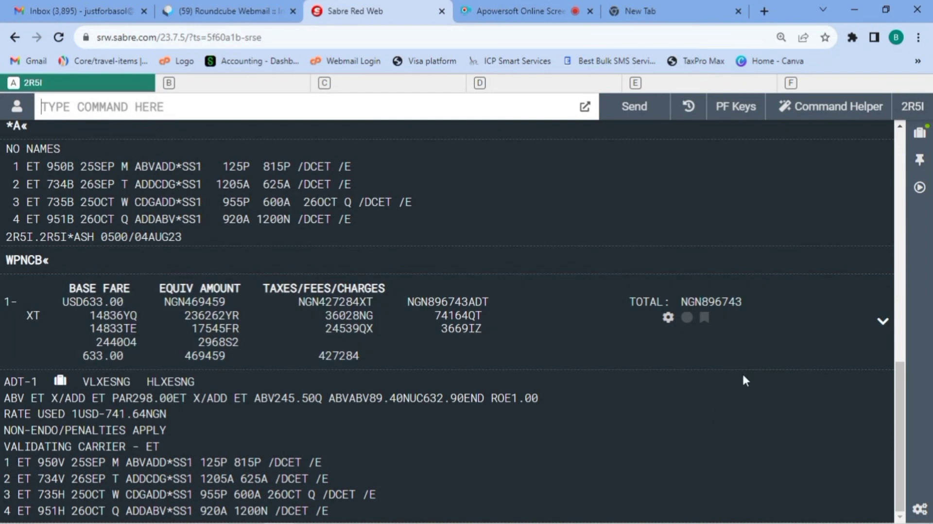
# Add the passenger's surname and first name to the booking, correcting a typo.
pyautogui.write('-')
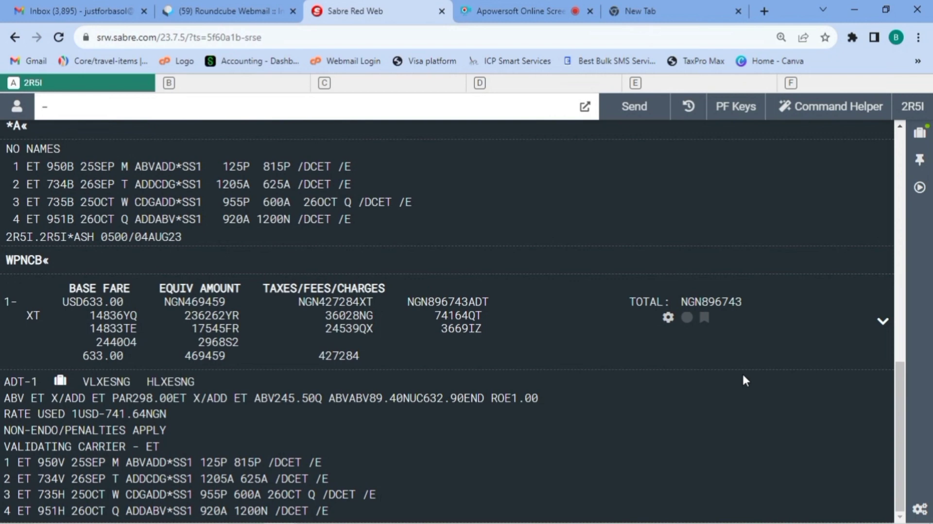
pyautogui.write('ANBA')
pyautogui.press('BackSpace')
pyautogui.press('BackSpace')
pyautogui.write('A')
pyautogui.write('MI')
pyautogui.press('BackSpace')
pyautogui.press('BackSpace')
pyautogui.press('BackSpace')
pyautogui.press('BackSpace')
pyautogui.press('BackSpace')
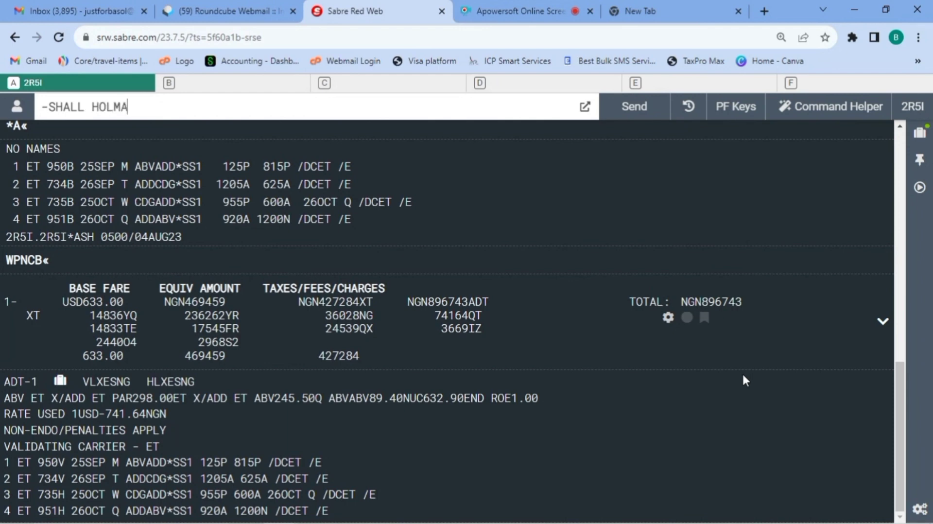
pyautogui.press('Return')
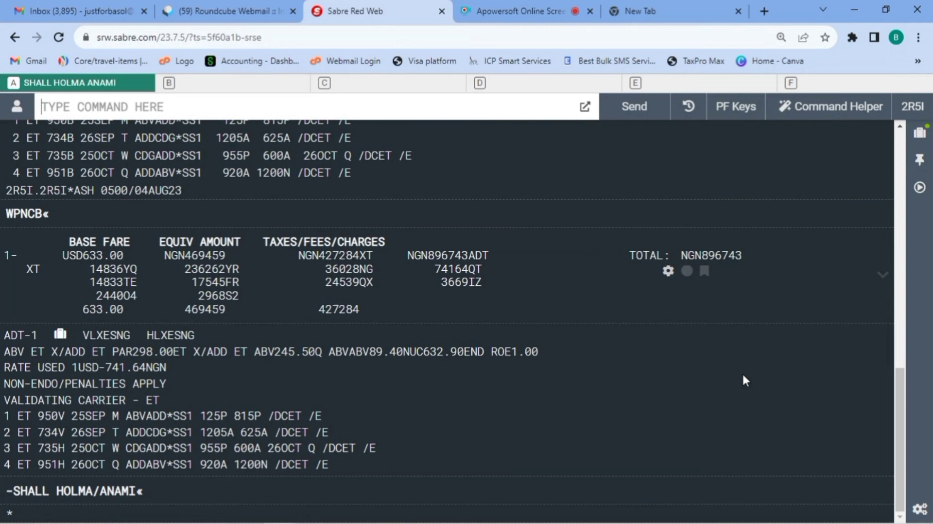
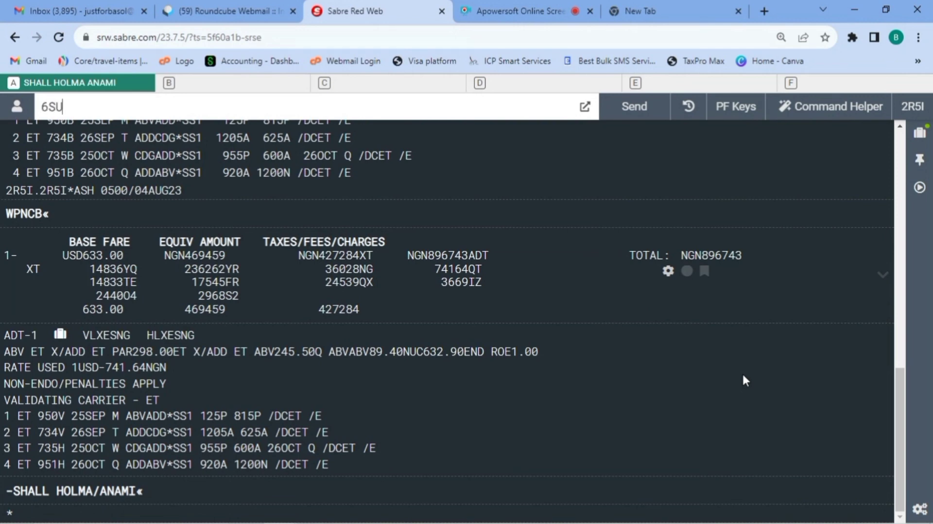
# Add the received-from name, open ticketing time limit 7TAW/ and the contact phone number.
pyautogui.press('Return')
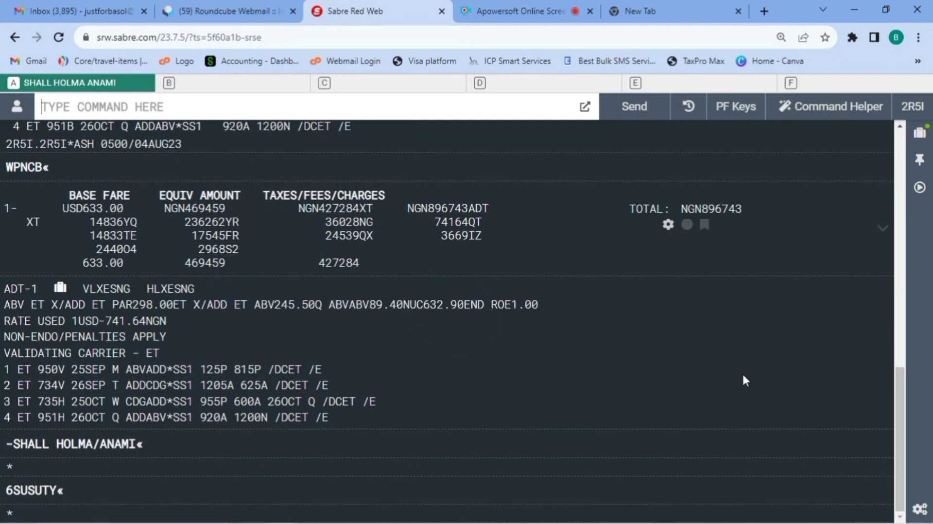
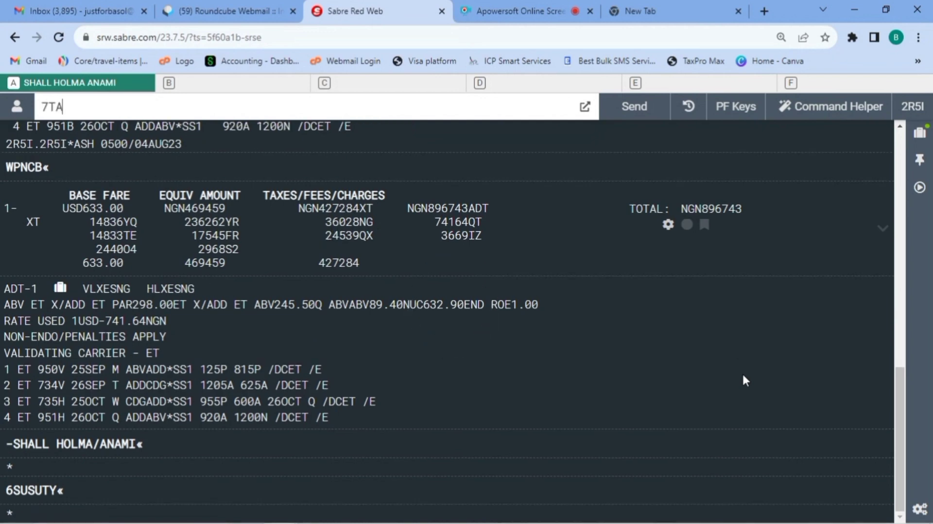
pyautogui.press('Return')
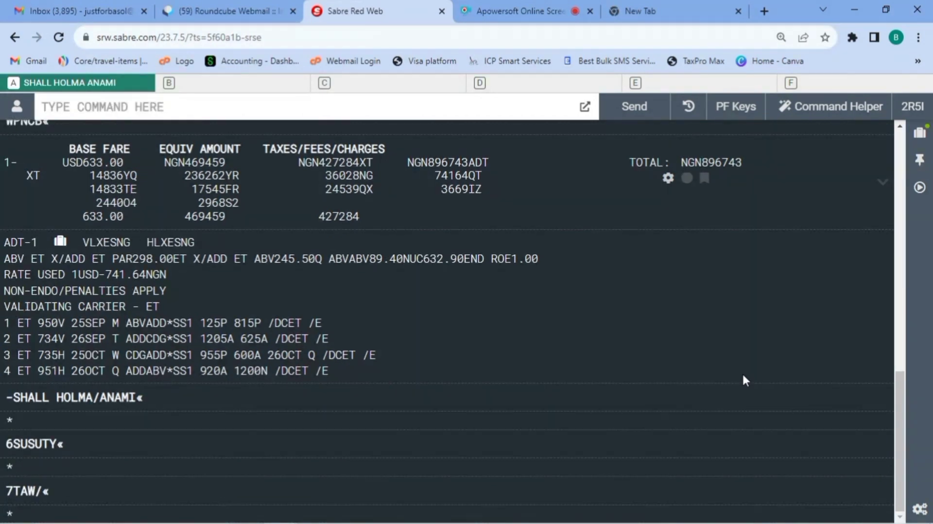
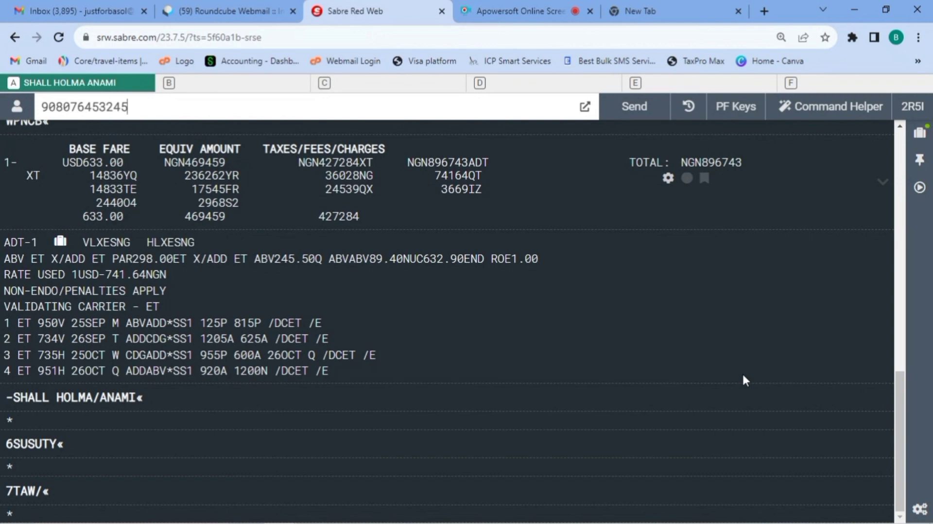
pyautogui.press('Return')
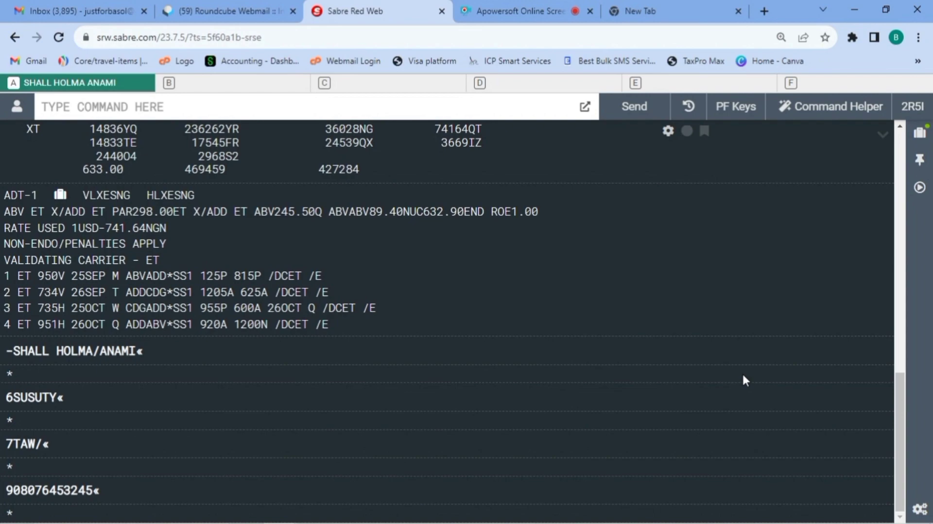
pyautogui.scroll(7, 660, 336)
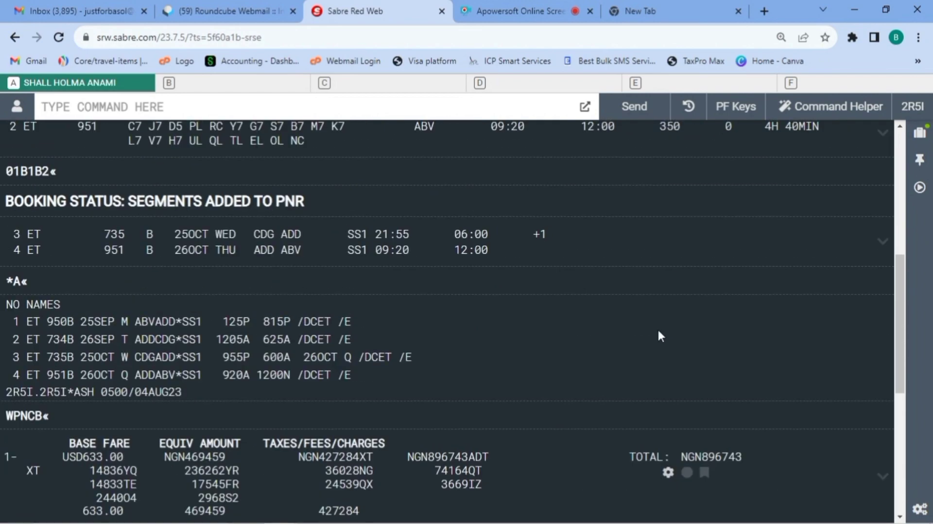
pyautogui.scroll(-2, 835, 383)
pyautogui.scroll(-1, 874, 365)
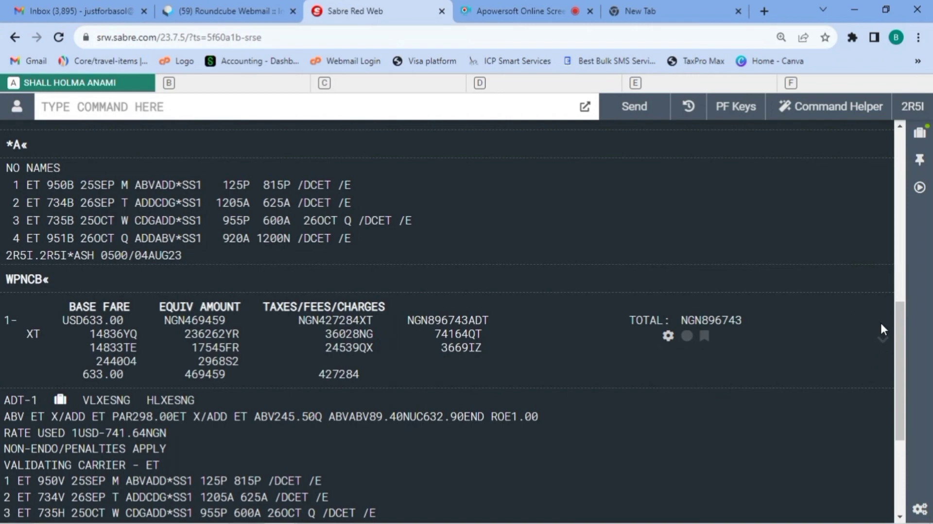
pyautogui.scroll(3, 732, 332)
pyautogui.scroll(-2, 731, 332)
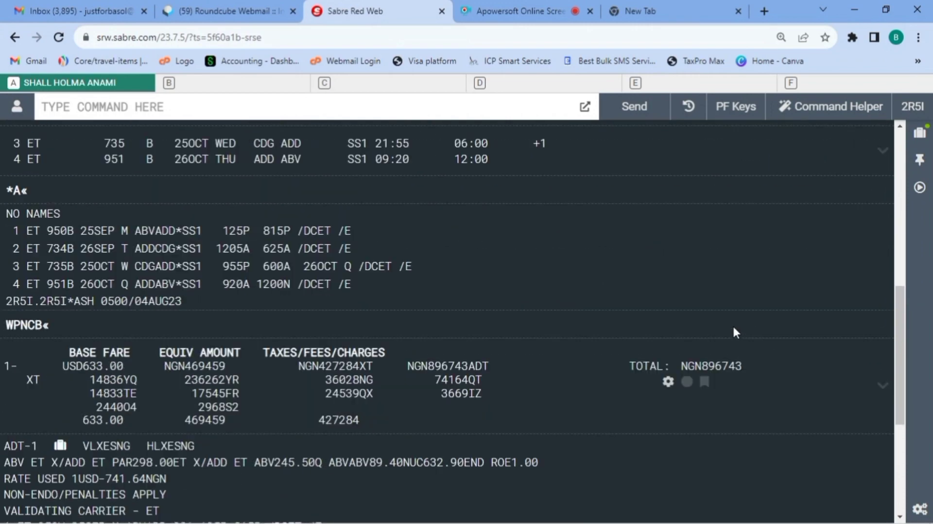
pyautogui.scroll(-5, 733, 332)
pyautogui.scroll(4, 792, 243)
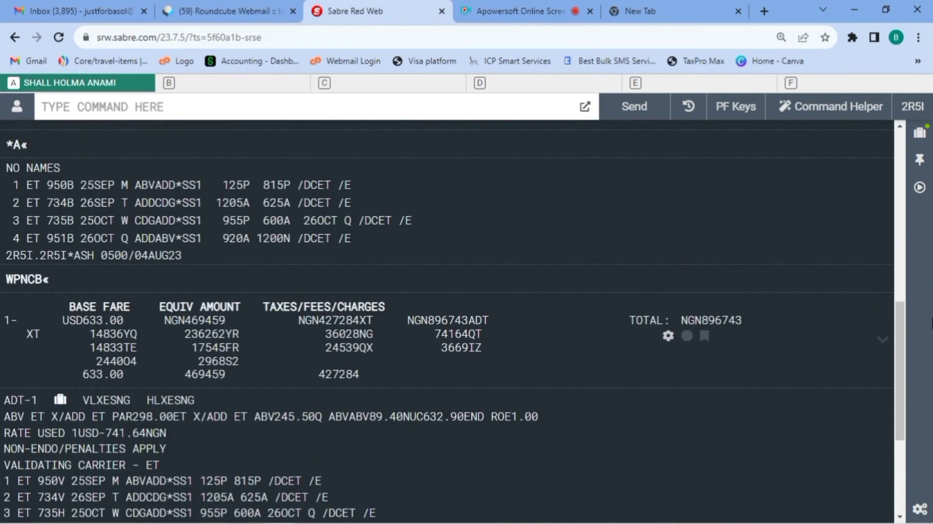
pyautogui.scroll(-4, 758, 354)
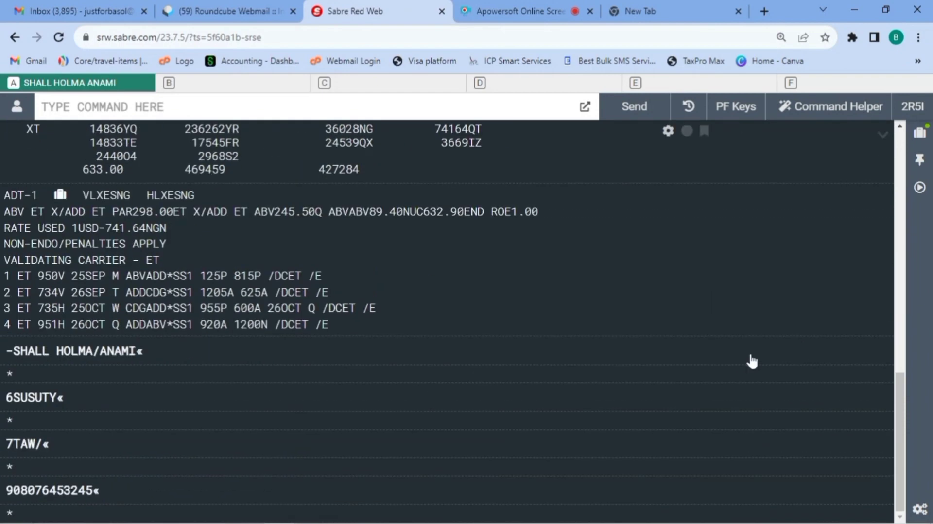
pyautogui.scroll(4, 729, 228)
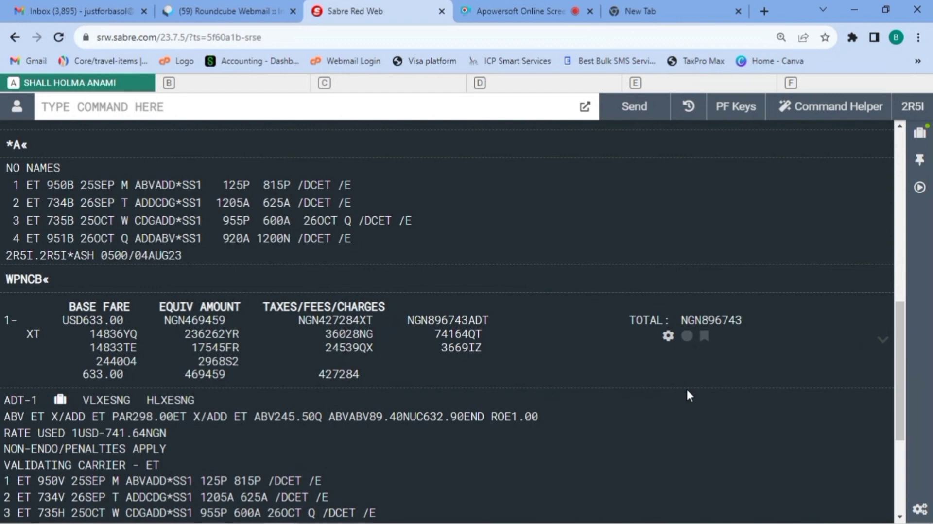
pyautogui.scroll(-4, 687, 390)
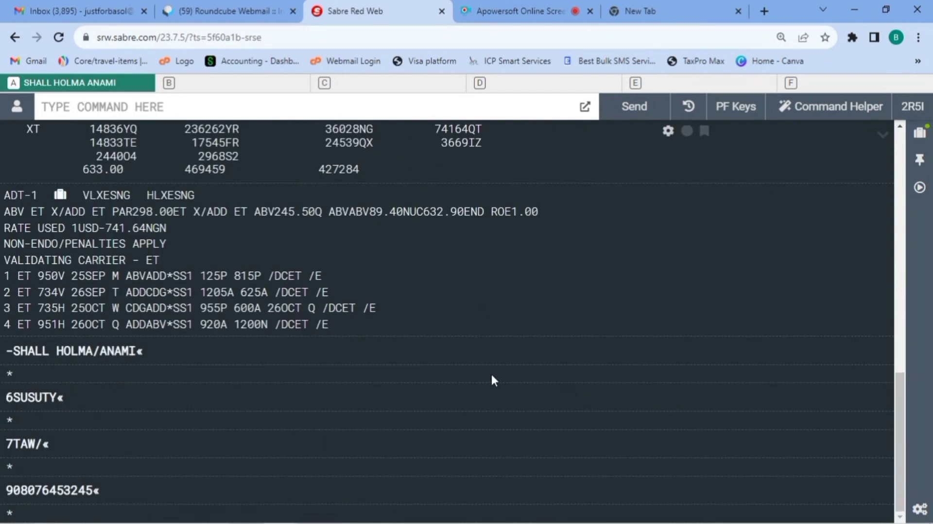
pyautogui.scroll(4, 492, 379)
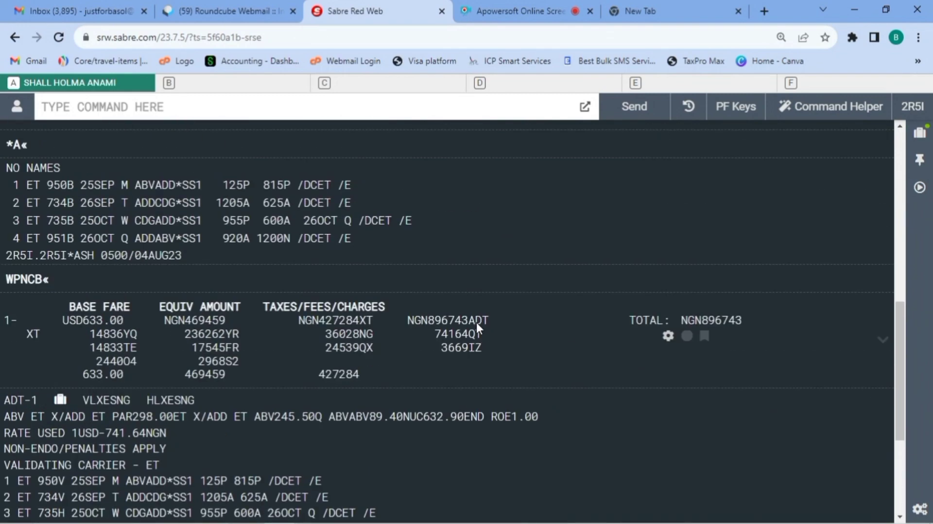
pyautogui.write('ER')
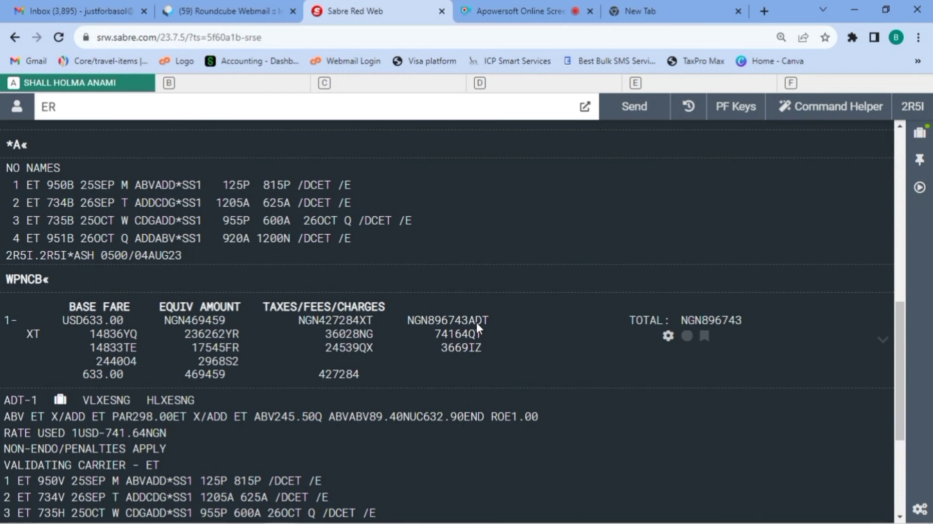
pyautogui.press('Return')
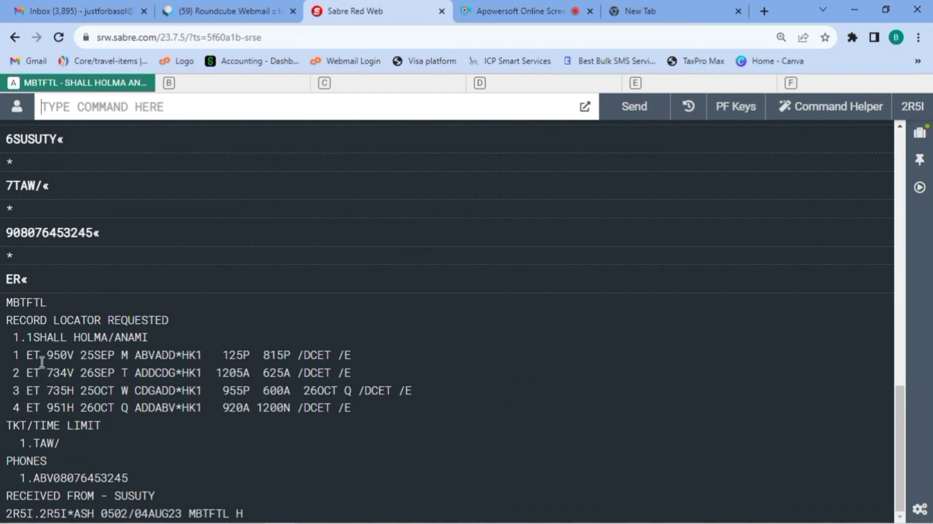
pyautogui.scroll(5, 56, 320)
pyautogui.scroll(-5, 56, 321)
pyautogui.scroll(7, 174, 454)
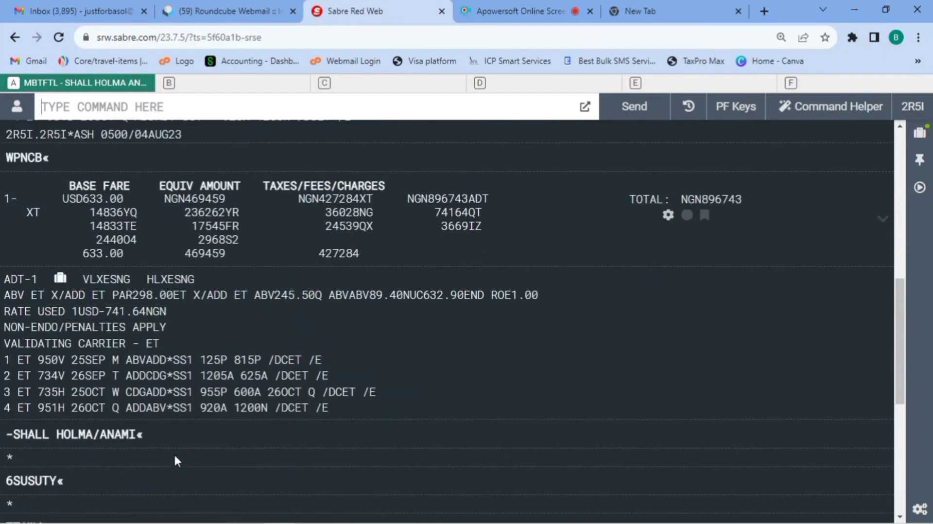
pyautogui.scroll(5, 174, 454)
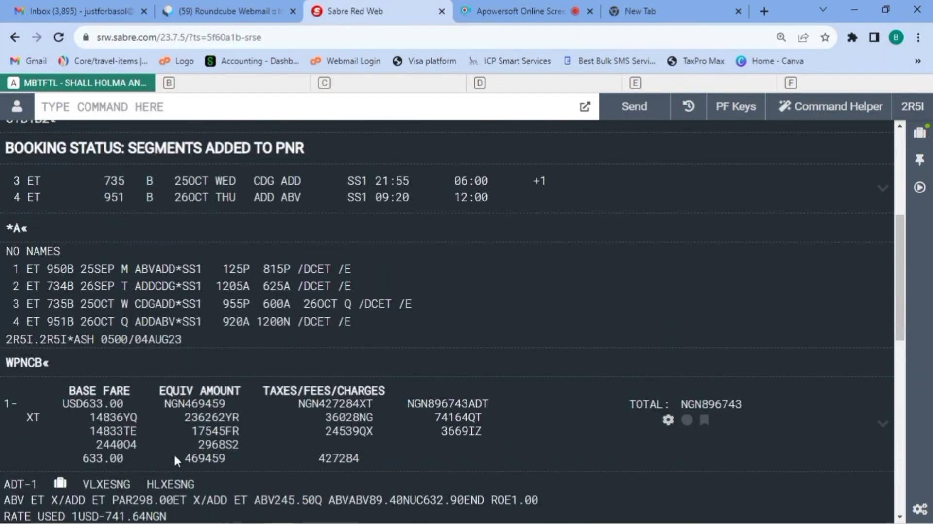
pyautogui.scroll(5, 175, 440)
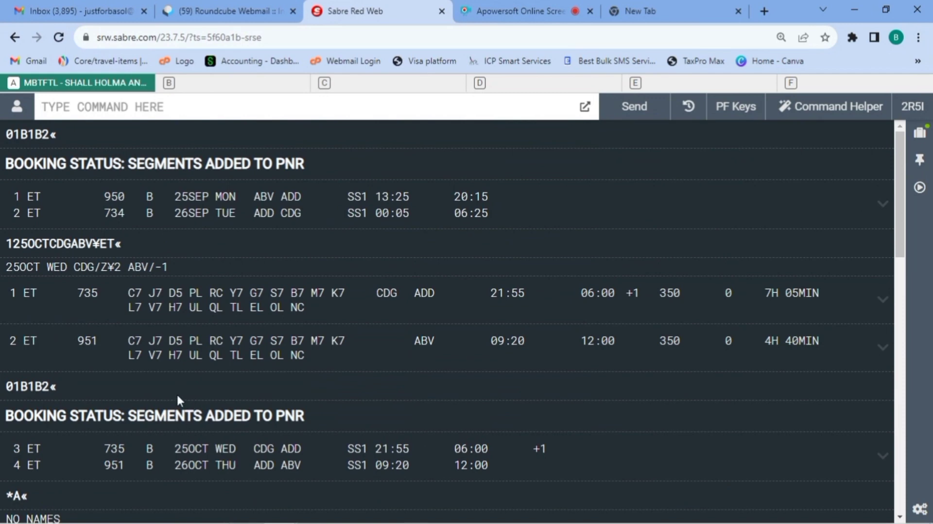
pyautogui.write('I')
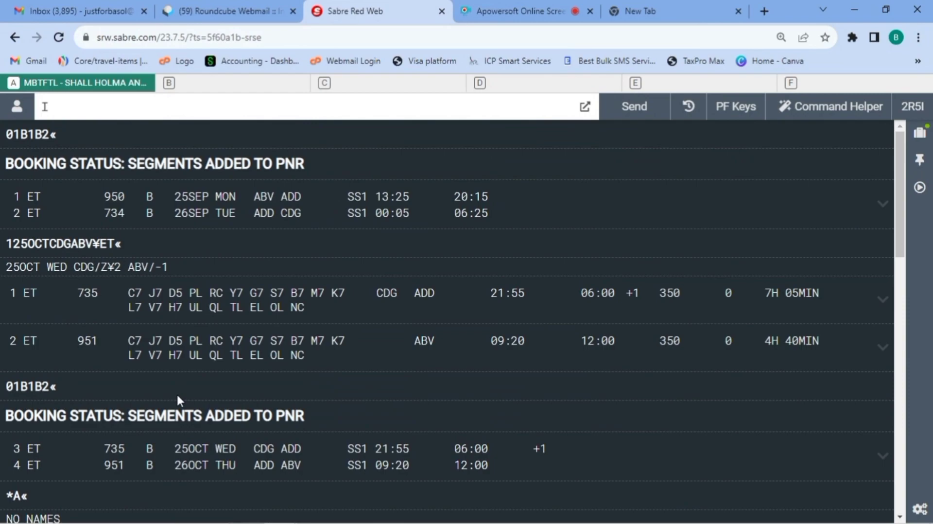
pyautogui.press('Return')
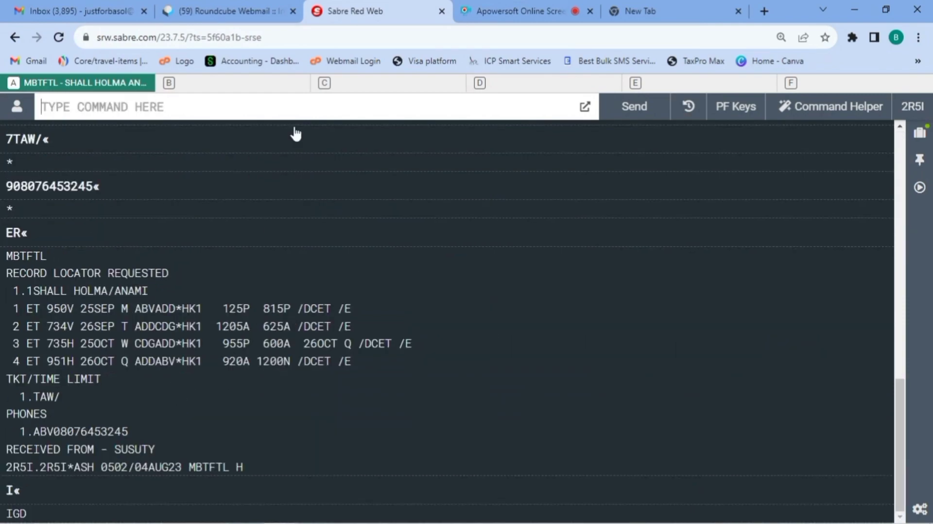